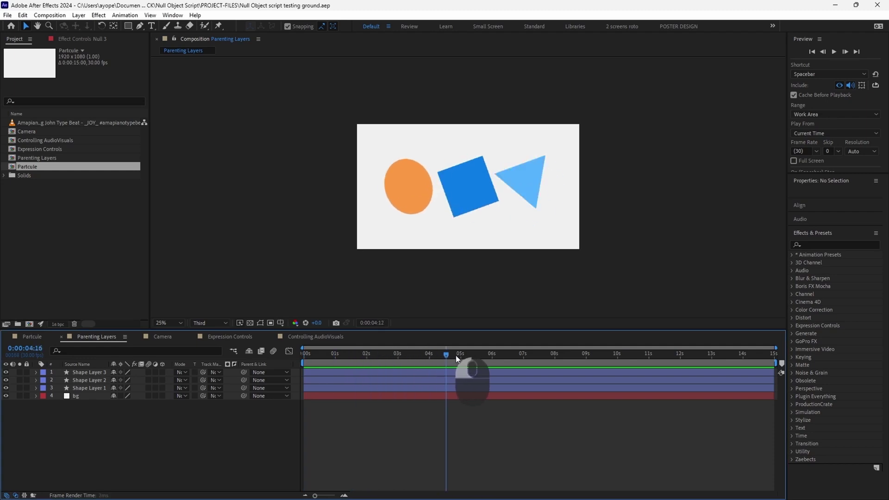
Step: Move the current time back to 5:03 and add a new null object, Null 7
{"action": "left_click_drag", "start_coordinate": [586, 362], "coordinate": [467, 361]}
{"action": "right_click", "coordinate": [340, 360]}
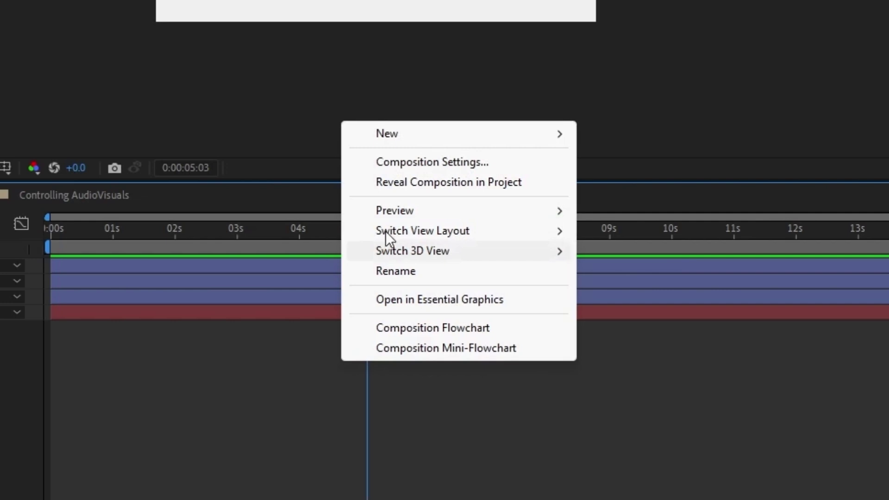
{"action": "mouse_move", "coordinate": [440, 126]}
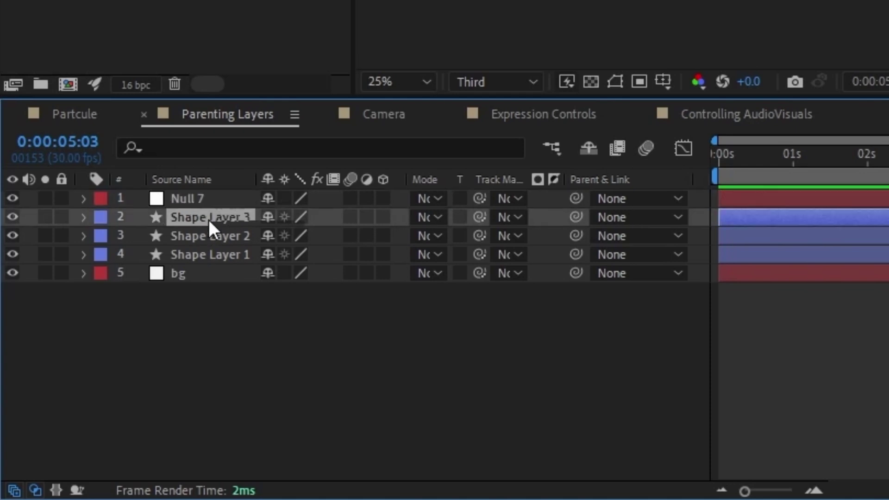
Step: Parent all three shape layers to Null 7 and preview the parented animation
{"action": "left_click", "coordinate": [223, 252], "text": "shift"}
{"action": "left_click_drag", "start_coordinate": [576, 235], "coordinate": [214, 205]}
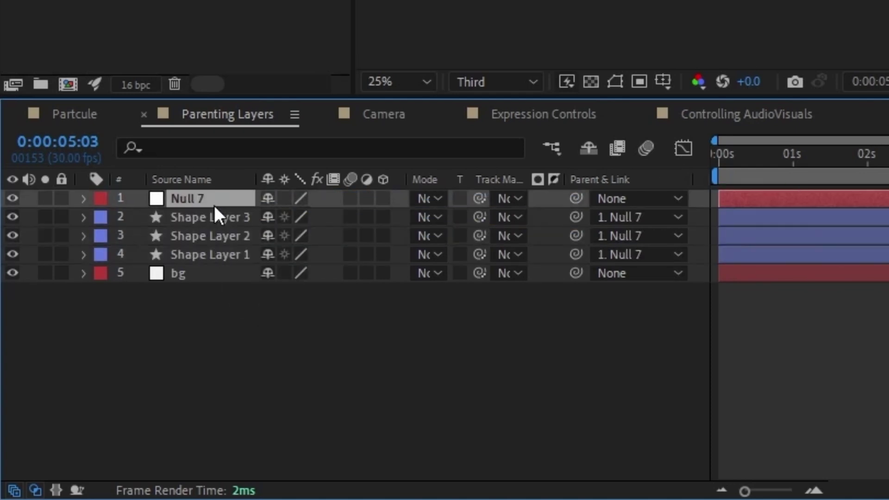
{"action": "left_click", "coordinate": [84, 198], "text": "ctrl"}
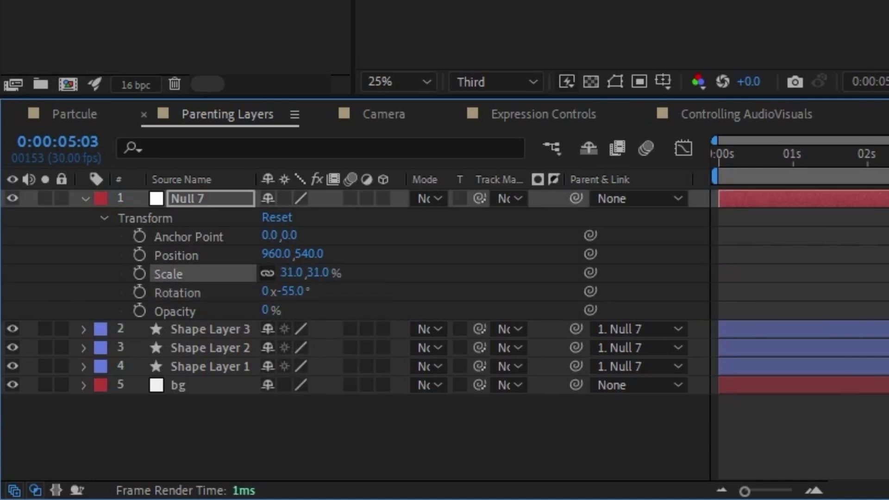
{"action": "key", "text": "space"}
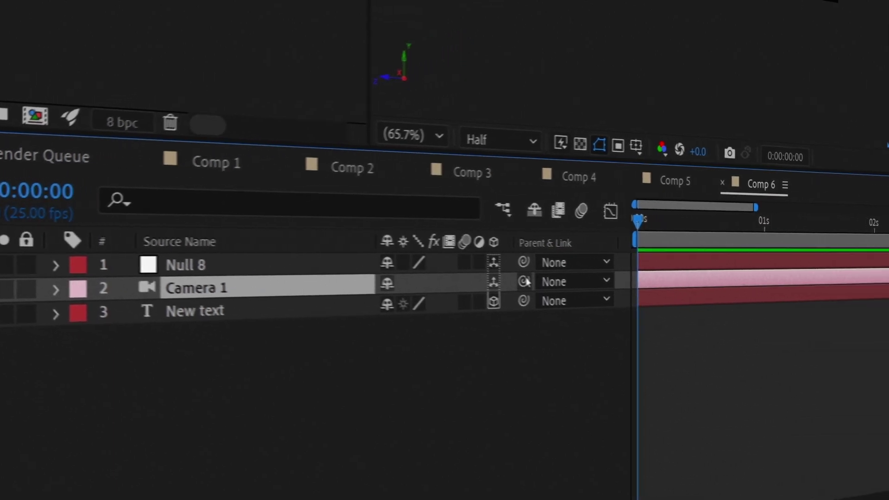
Step: Parent Camera 1 to the null, test-rotate the null to orbit the camera, then undo
{"action": "left_click_drag", "start_coordinate": [526, 282], "coordinate": [274, 265]}
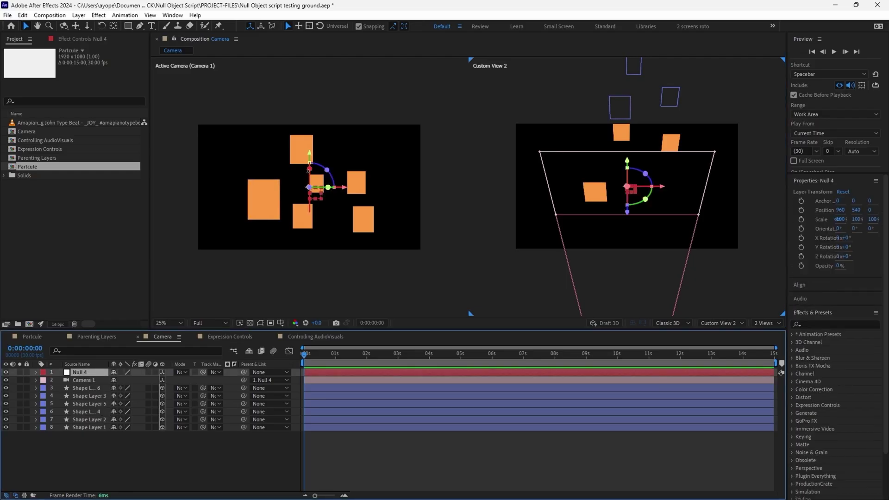
{"action": "mouse_move", "coordinate": [327, 194]}
{"action": "left_mouse_down"}
{"action": "mouse_move", "coordinate": [328, 204]}
{"action": "mouse_move", "coordinate": [329, 176]}
{"action": "mouse_move", "coordinate": [330, 198]}
{"action": "left_mouse_up"}
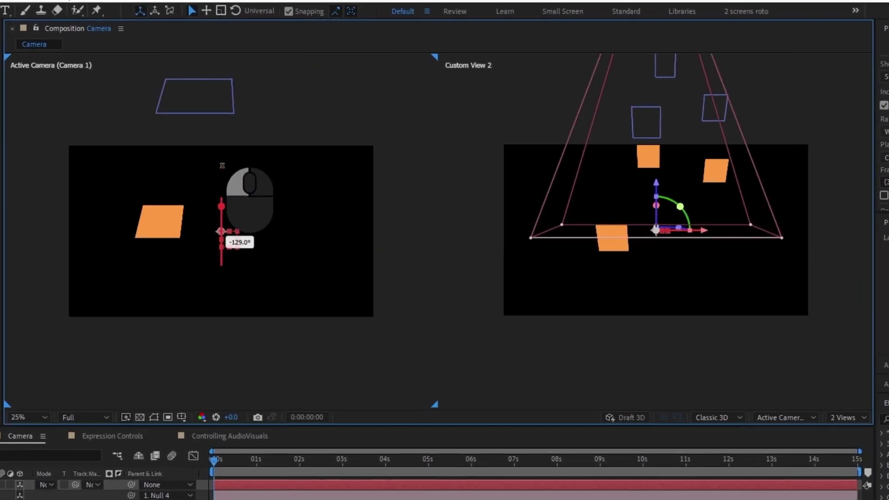
{"action": "left_click_drag", "start_coordinate": [221, 231], "coordinate": [220, 231]}
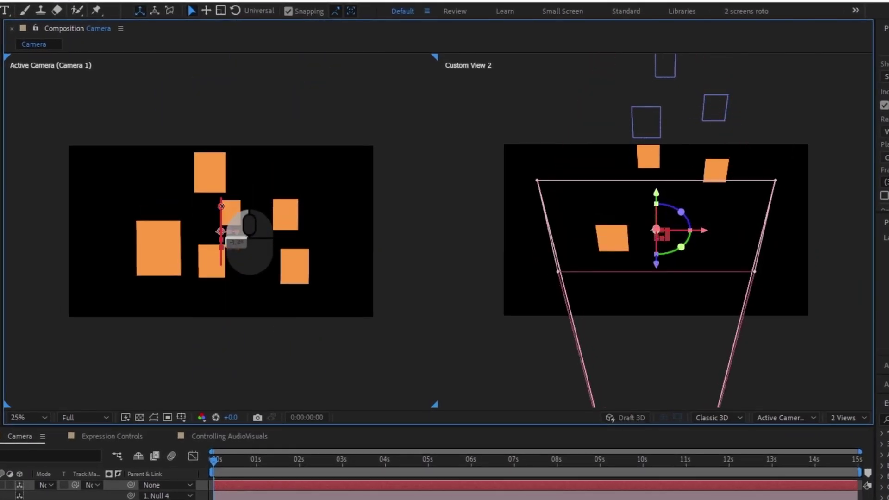
{"action": "key", "text": "ctrl+z"}
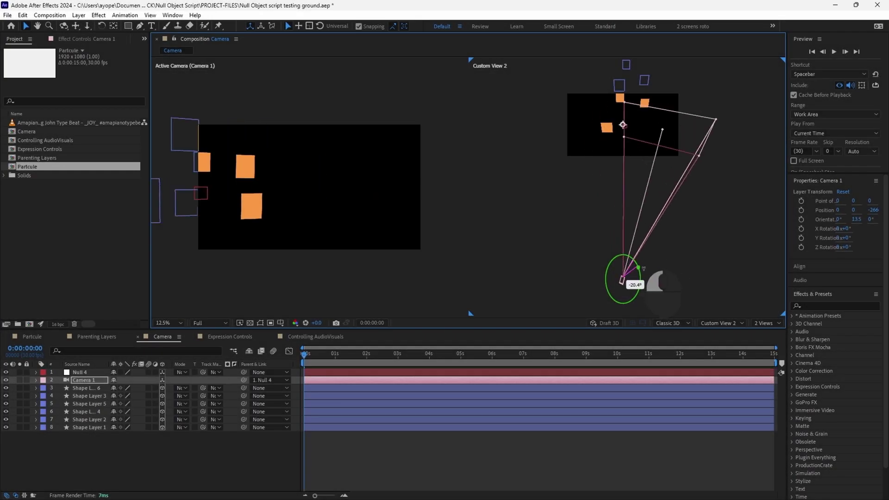
Step: Turn Camera 1 around its Y axis and back to face straight ahead
{"action": "left_click_drag", "start_coordinate": [634, 262], "coordinate": [631, 261]}
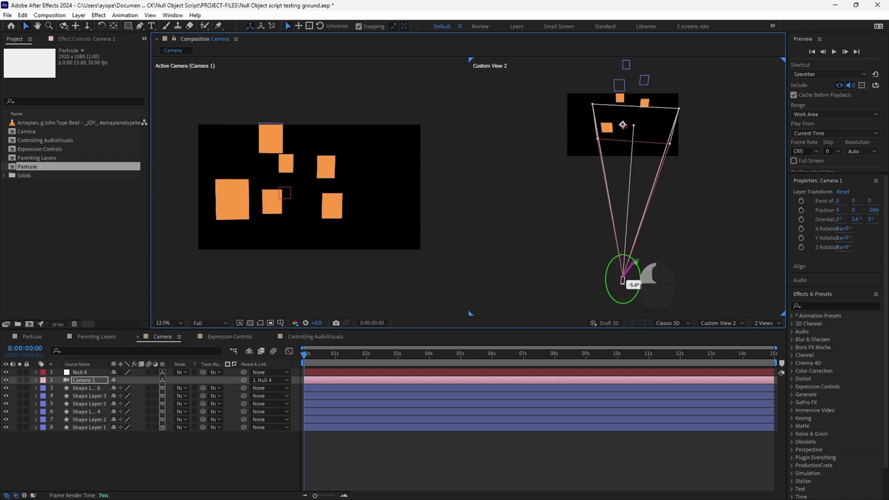
{"action": "left_click_drag", "start_coordinate": [638, 260], "coordinate": [634, 259]}
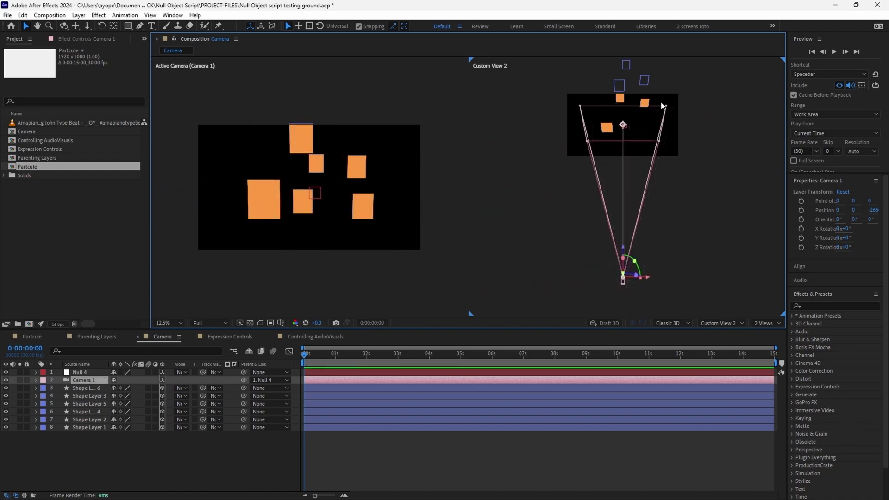
{"action": "left_click", "coordinate": [85, 372]}
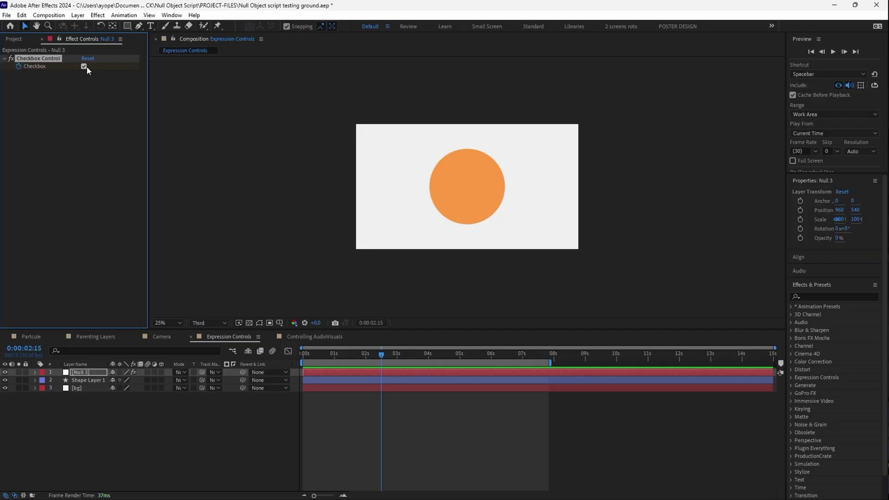
Step: Apply the Checkbox Control effect from Expression Controls to the Null 3 layer
{"action": "left_click", "coordinate": [87, 65]}
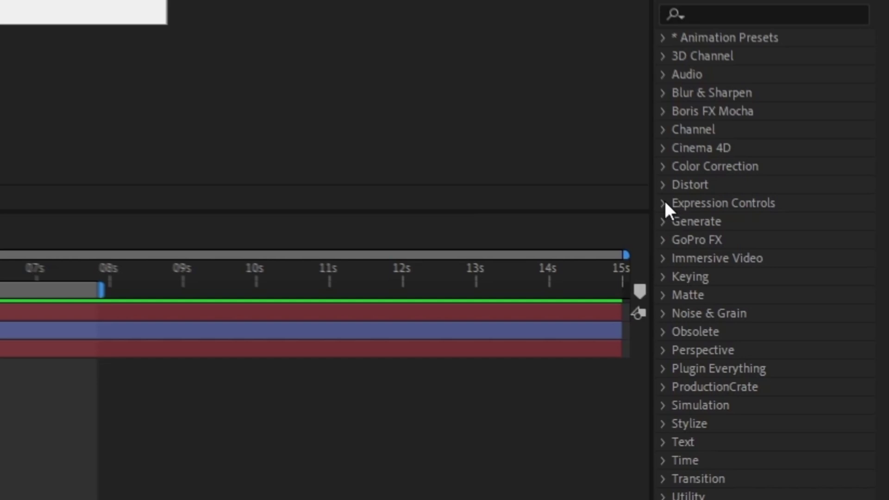
{"action": "left_click", "coordinate": [791, 377]}
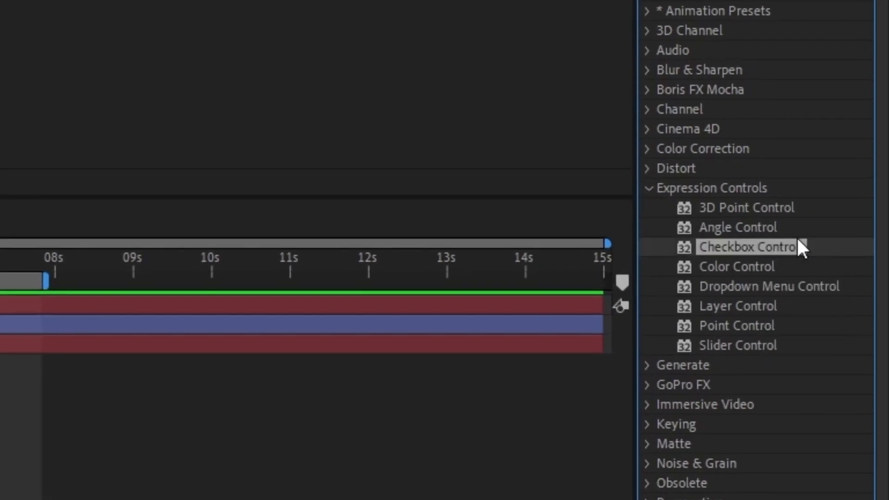
{"action": "left_click_drag", "start_coordinate": [734, 238], "coordinate": [885, 255]}
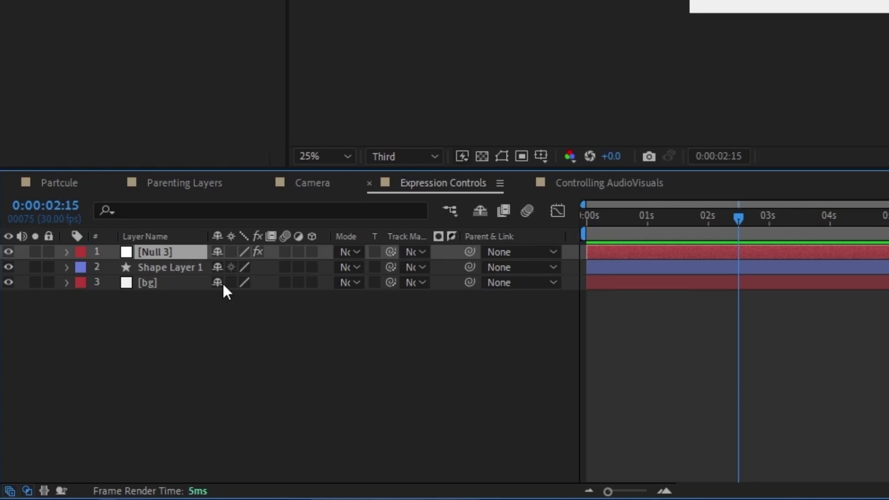
Step: Add an expression to Shape Layer 1's Opacity property
{"action": "left_click", "coordinate": [190, 268]}
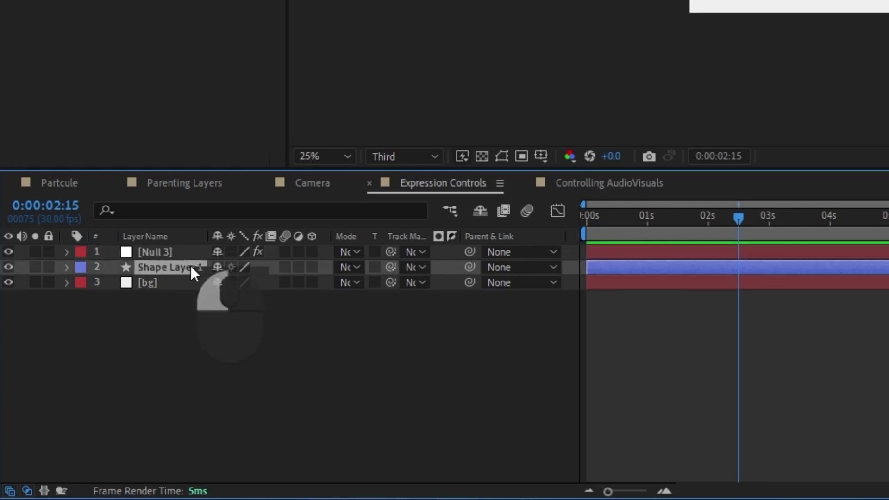
{"action": "key", "text": "t"}
{"action": "left_click", "coordinate": [114, 283], "text": "alt"}
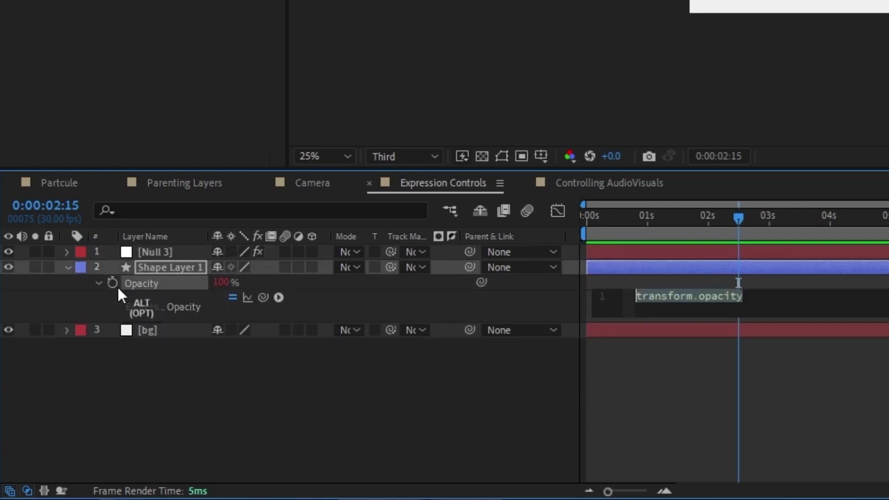
{"action": "left_click", "coordinate": [754, 252]}
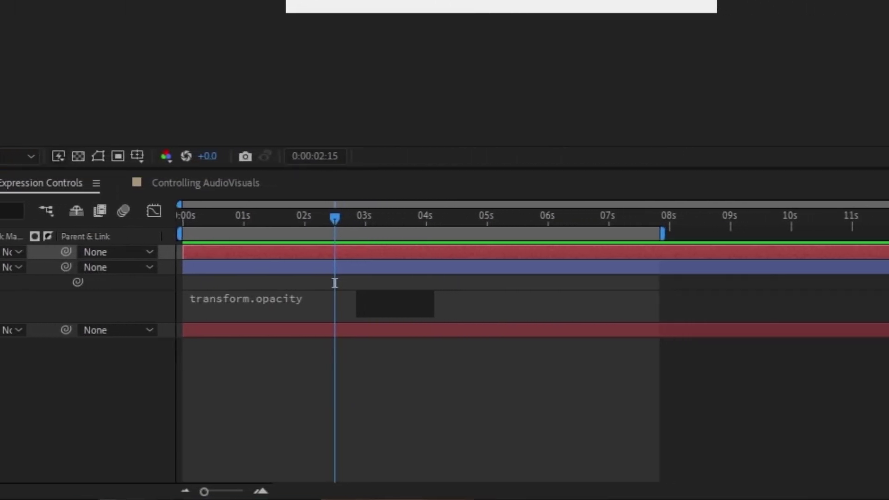
{"action": "left_click", "coordinate": [234, 315]}
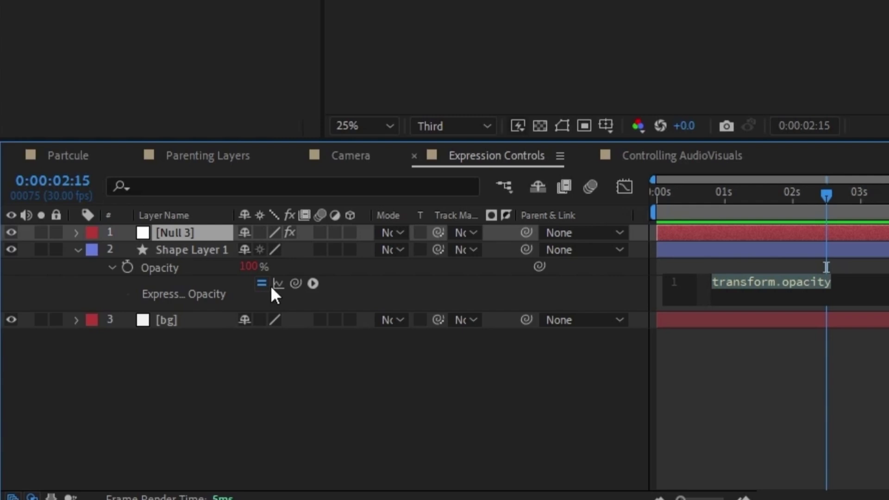
Step: Link the opacity expression to Null 3's Checkbox times 100, then untick the checkbox
{"action": "left_click_drag", "start_coordinate": [270, 277], "coordinate": [94, 64]}
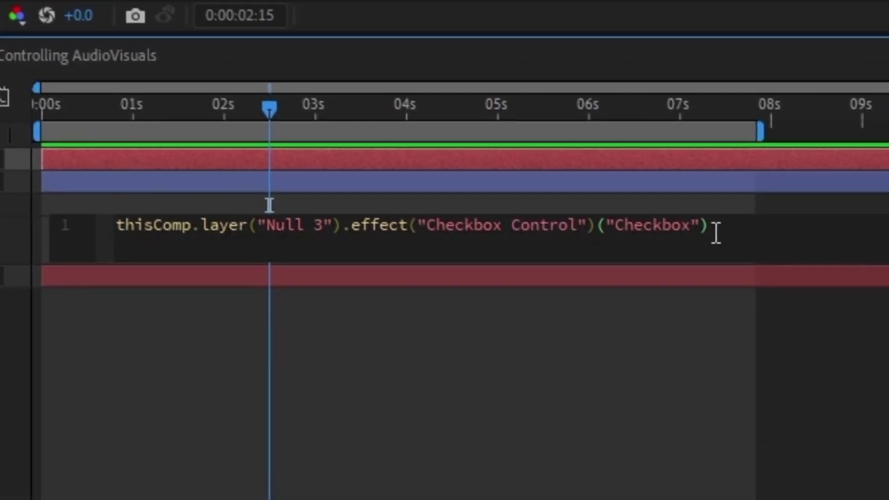
{"action": "type", "text": "*1"}
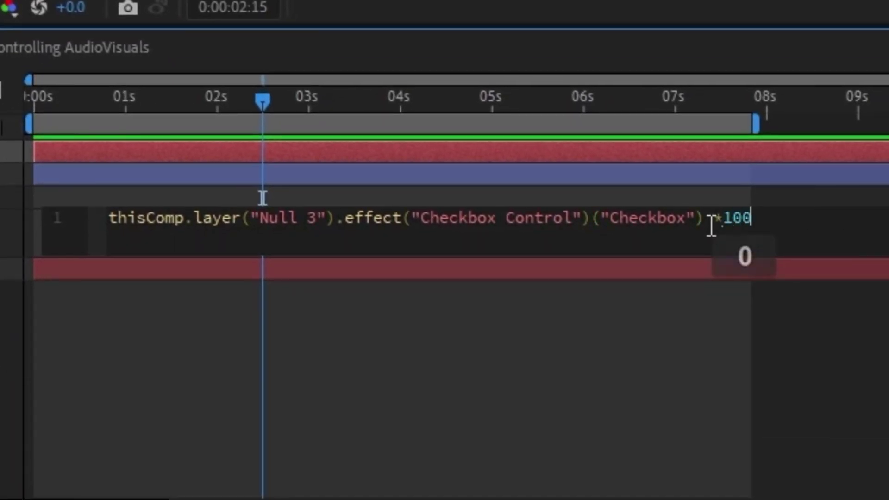
{"action": "type", "text": "00"}
{"action": "right_click", "coordinate": [706, 225]}
{"action": "left_click", "coordinate": [478, 351]}
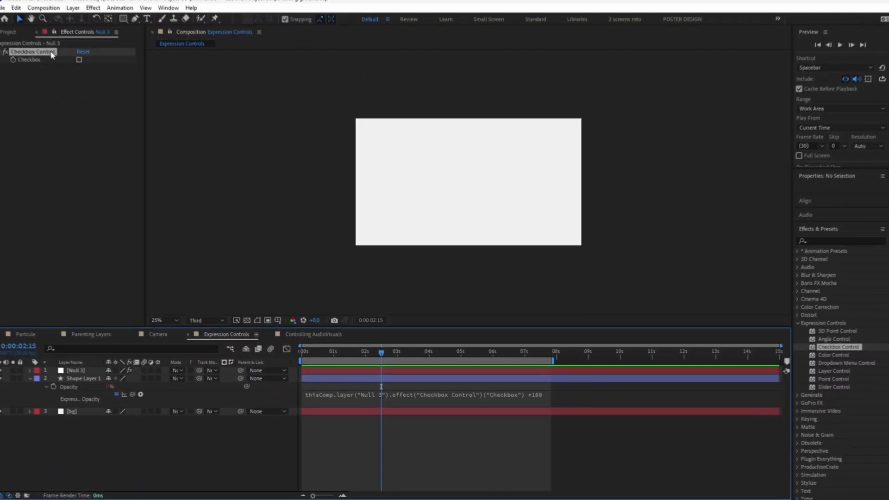
{"action": "left_click", "coordinate": [51, 54]}
{"action": "left_click", "coordinate": [87, 67]}
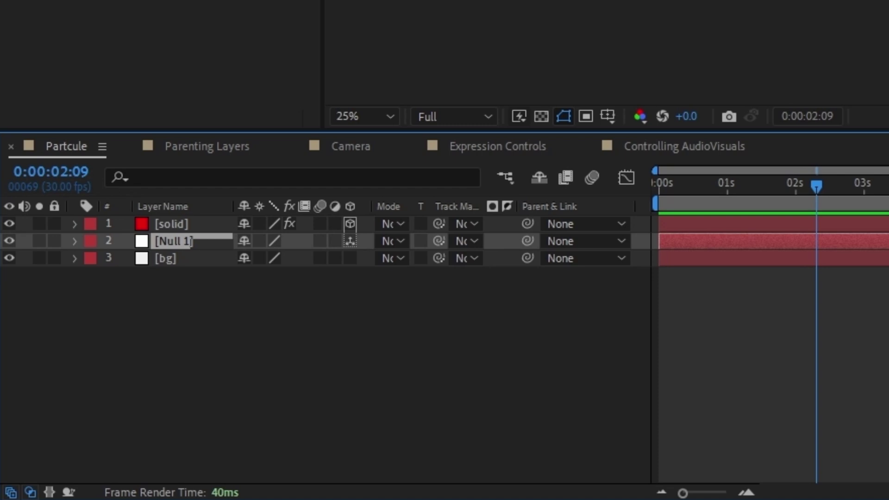
Step: Show the particle solid's effects and inspect the CC Particle Systems II Particle Type setting
{"action": "left_click", "coordinate": [166, 225]}
{"action": "key", "text": "e"}
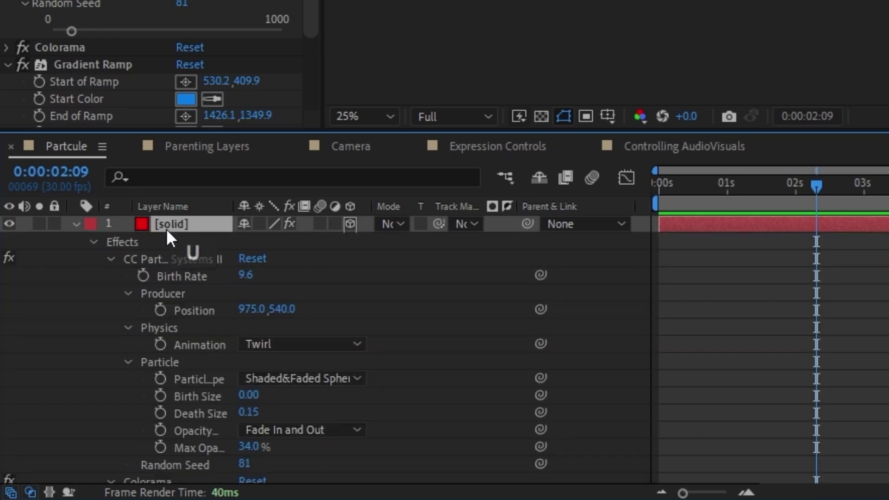
{"action": "left_click", "coordinate": [202, 376]}
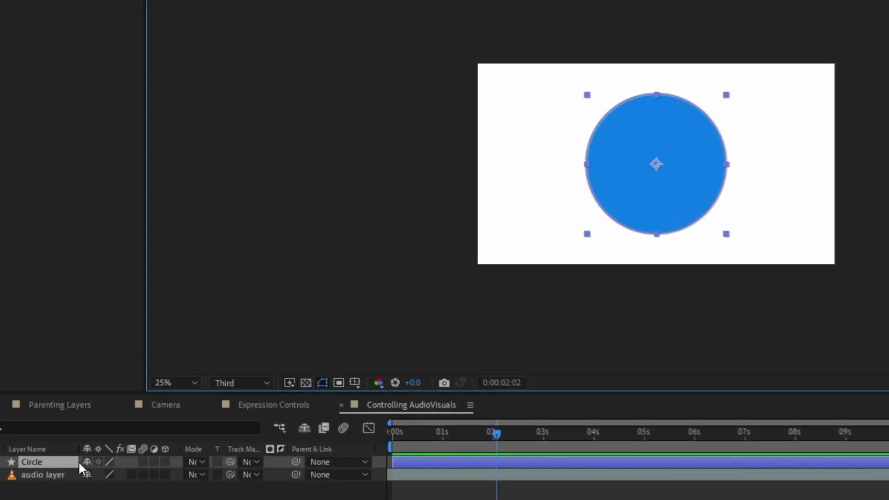
Step: Convert the audio layer to Audio Amplitude keyframes and reveal its keyframed channel sliders
{"action": "right_click", "coordinate": [89, 379]}
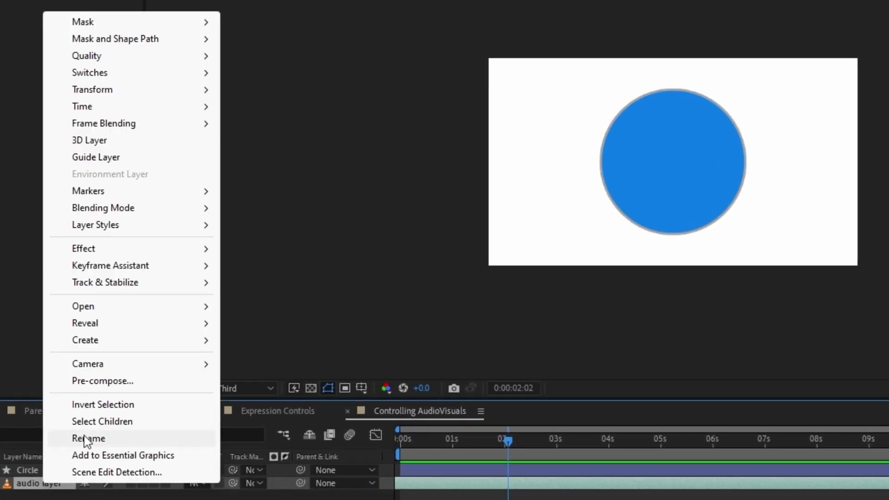
{"action": "mouse_move", "coordinate": [141, 266]}
{"action": "left_click", "coordinate": [296, 268]}
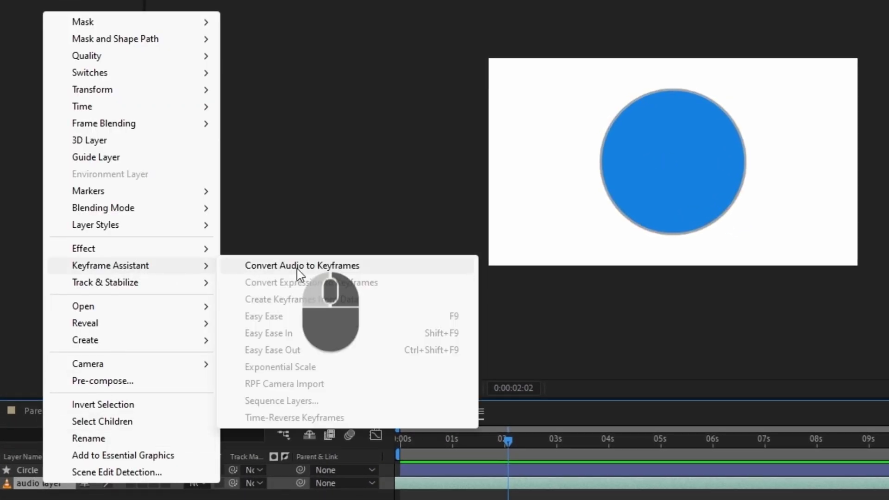
{"action": "left_click", "coordinate": [42, 470]}
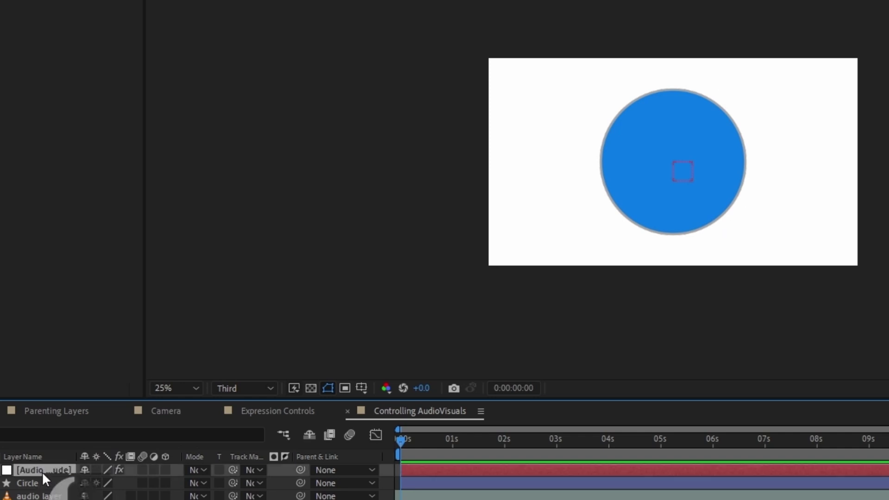
{"action": "key", "text": "u"}
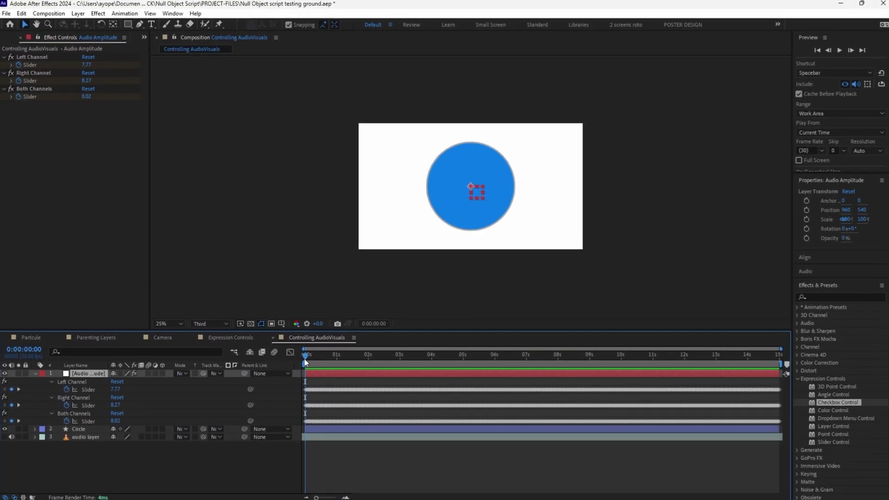
{"action": "left_click", "coordinate": [314, 368]}
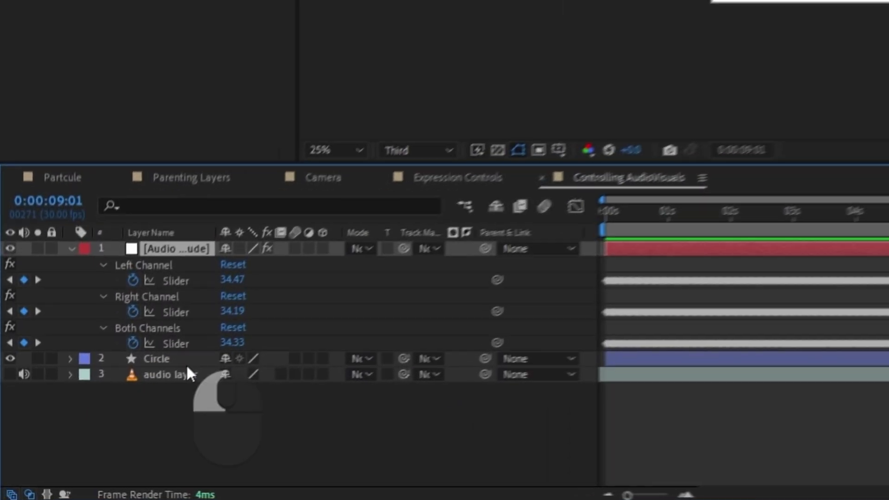
Step: Reveal the Circle layer's Scale property and select it to receive an expression
{"action": "left_click", "coordinate": [83, 428]}
{"action": "key", "text": "s"}
{"action": "left_click", "coordinate": [201, 363]}
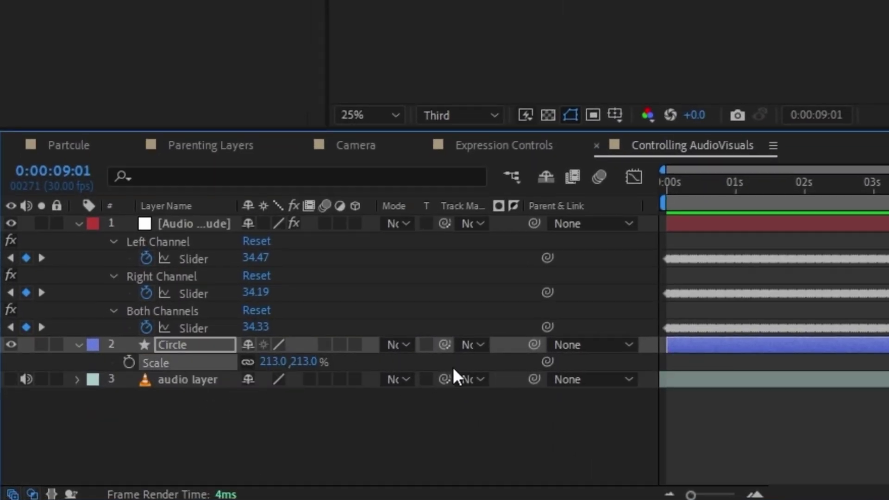